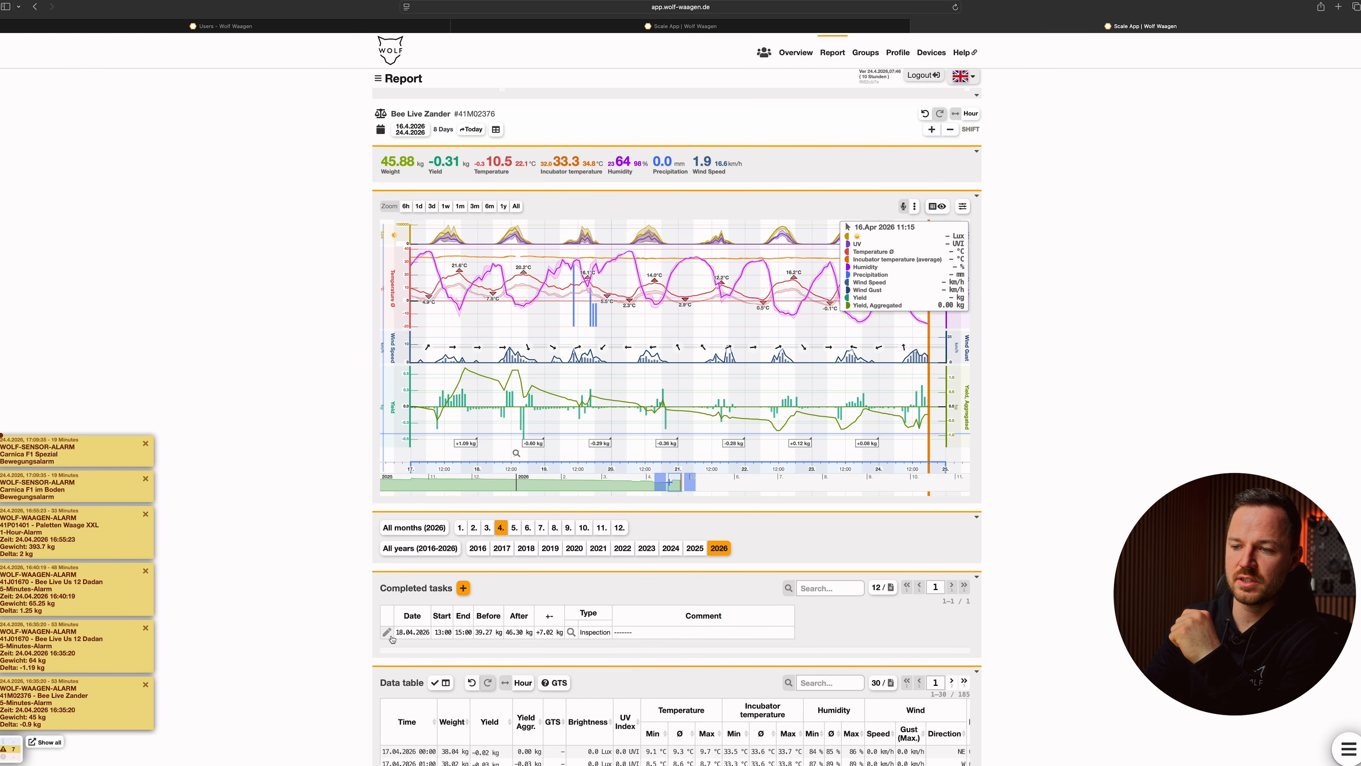
Step: Delete the 18.4.2026 inspection entry from the completed tasks of the Bee Live Zander scale and reload the report
{"action": "left_click", "coordinate": [387, 633]}
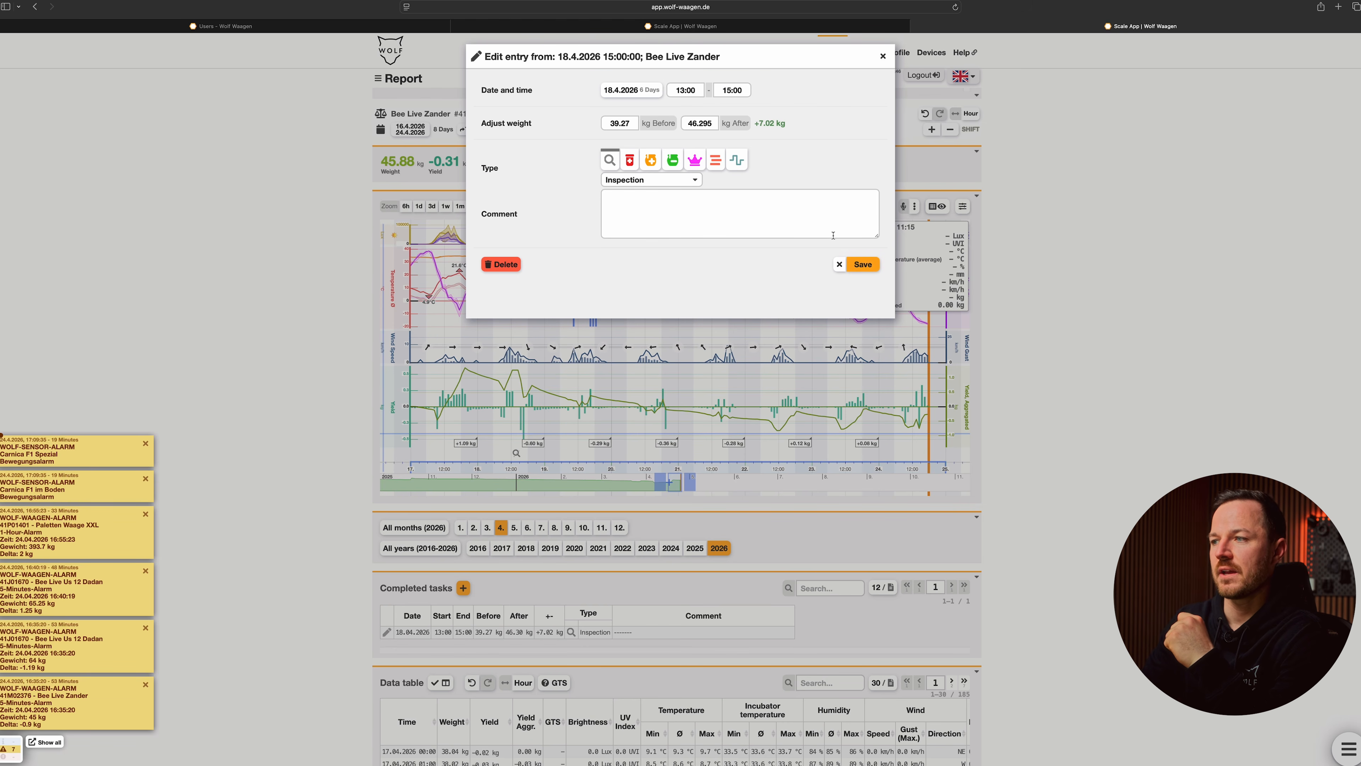
{"action": "left_click", "coordinate": [500, 264]}
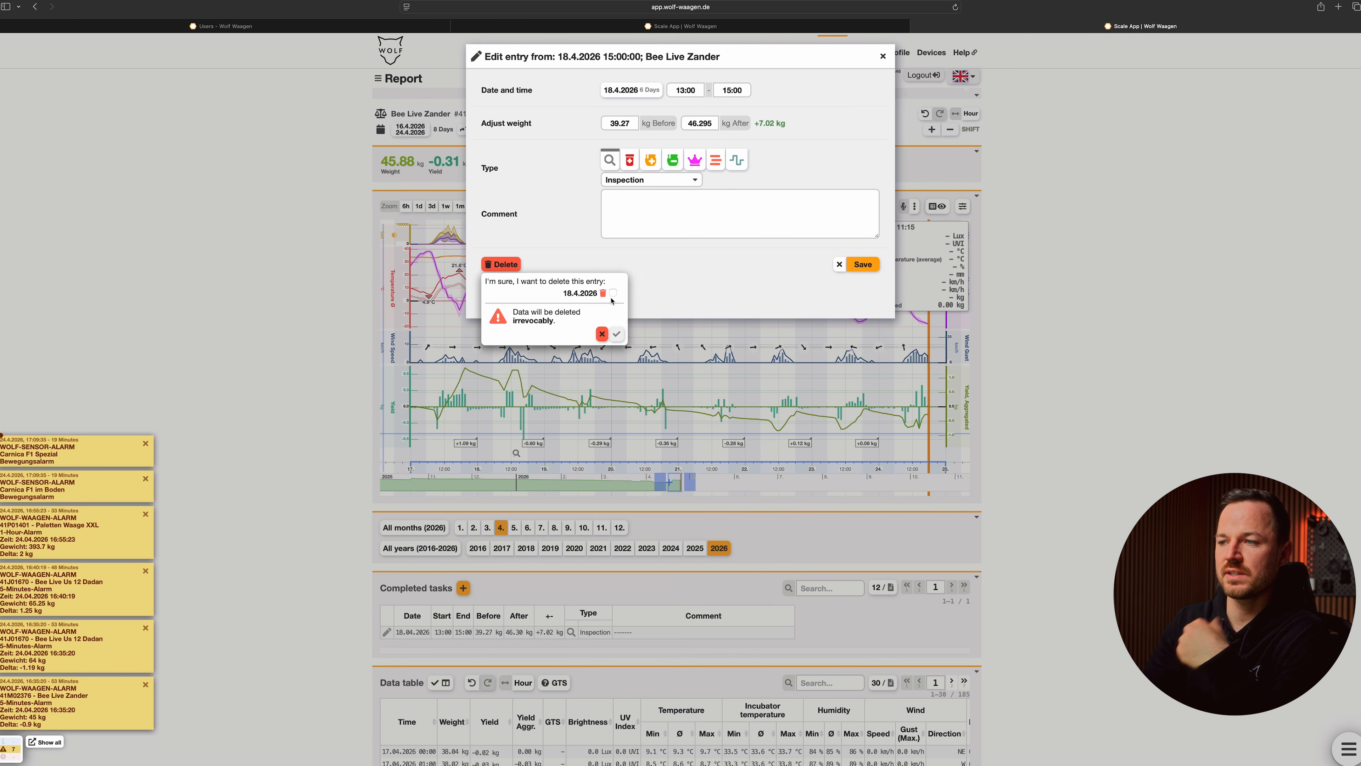
{"action": "left_click", "coordinate": [613, 293]}
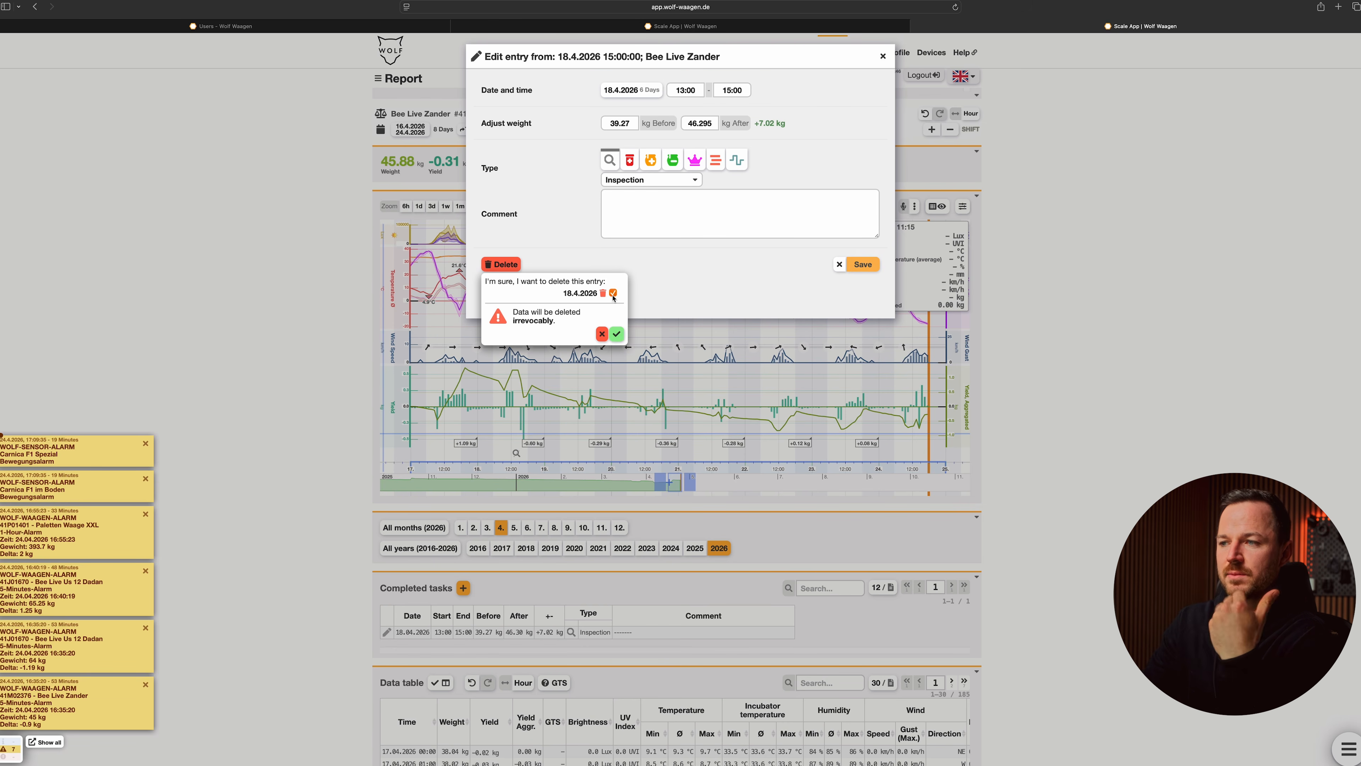
{"action": "left_click", "coordinate": [617, 334]}
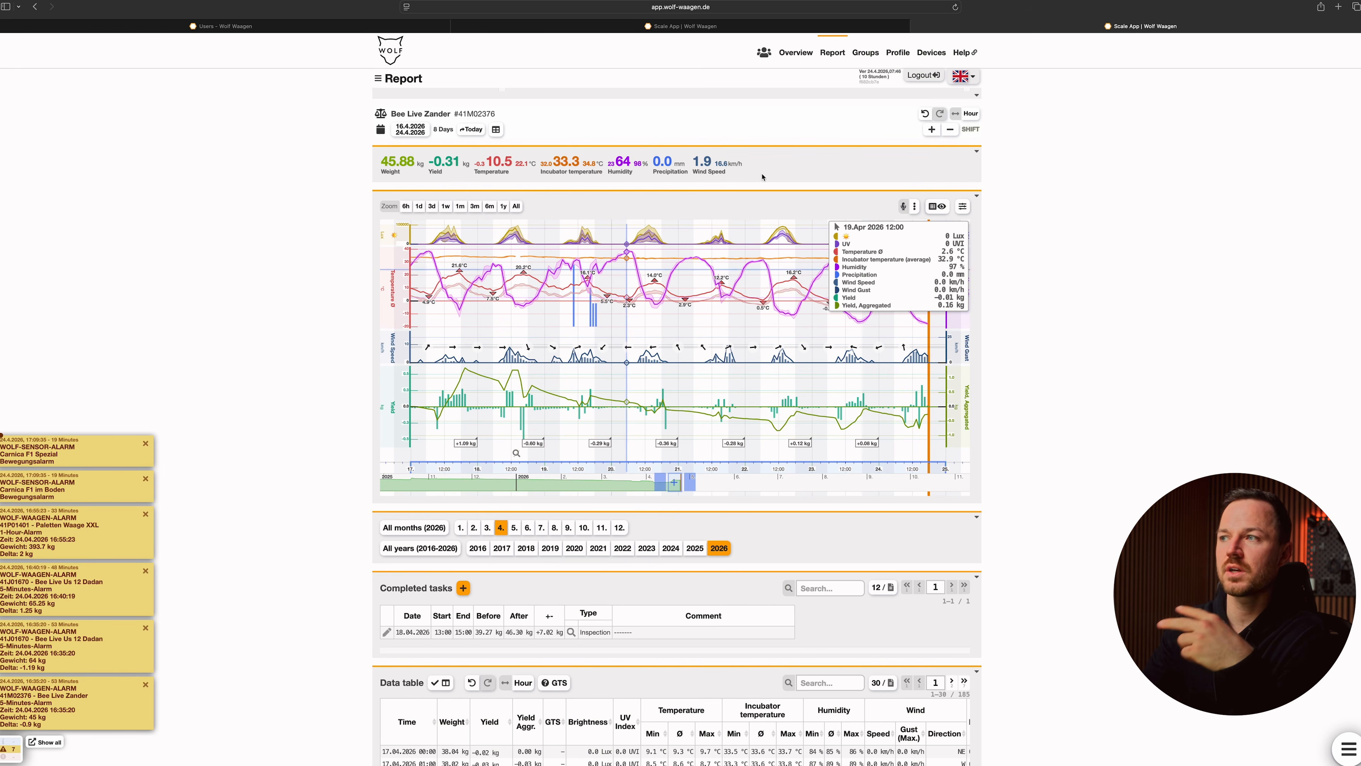
{"action": "left_click", "coordinate": [954, 8]}
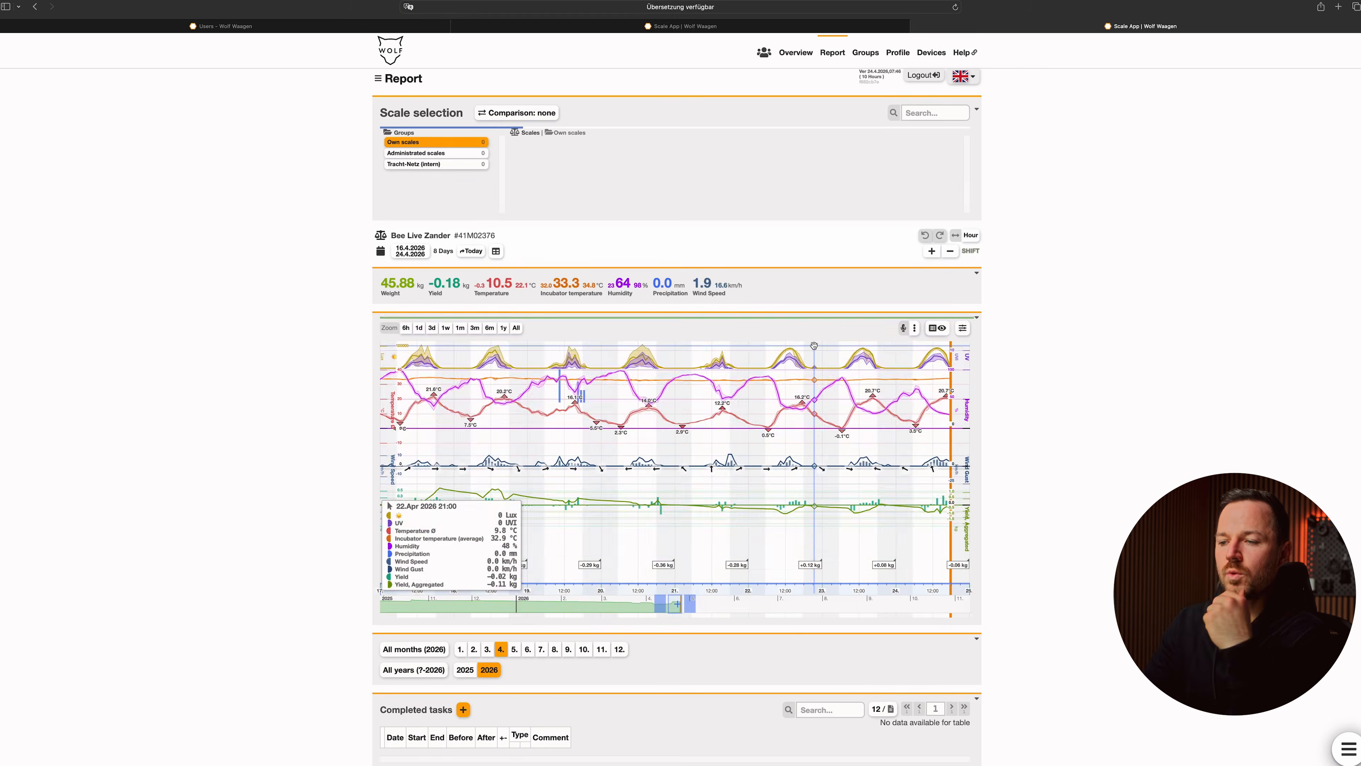
Step: Create a new completed task entry for Bee Live Zander dated 18.4.2026, running from 13:00 to 15:00
{"action": "left_click_drag", "start_coordinate": [612, 528], "coordinate": [728, 541]}
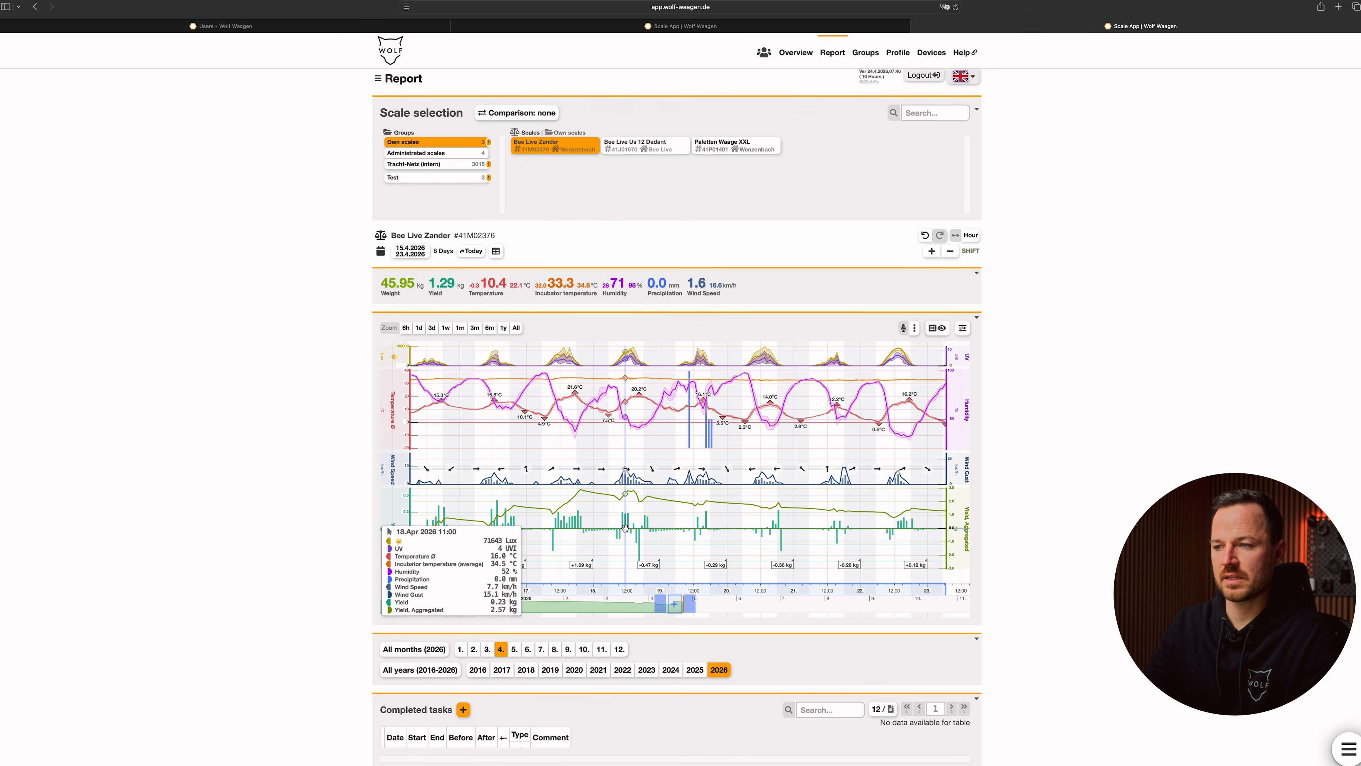
{"action": "scroll", "coordinate": [622, 536], "scroll_direction": "down", "scroll_amount": 3}
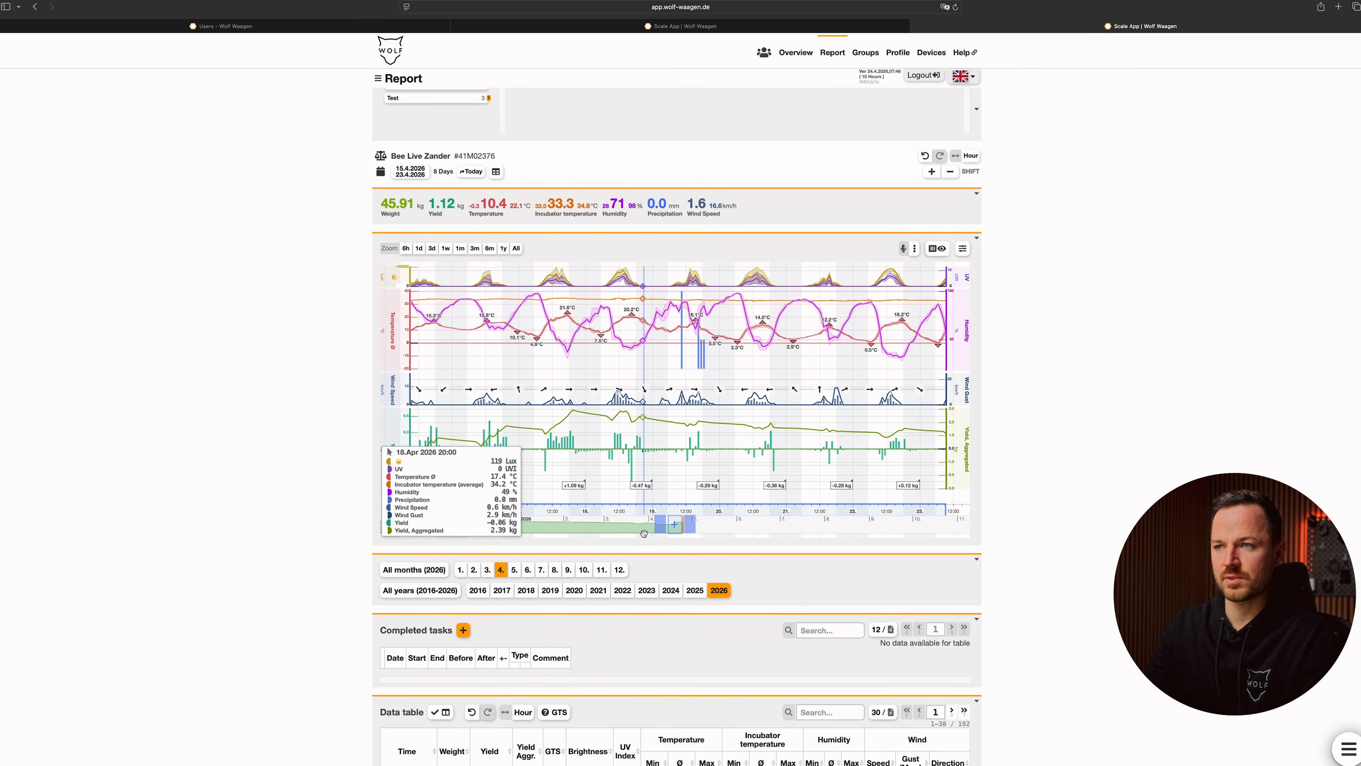
{"action": "left_click", "coordinate": [464, 617]}
{"action": "left_click", "coordinate": [612, 91]}
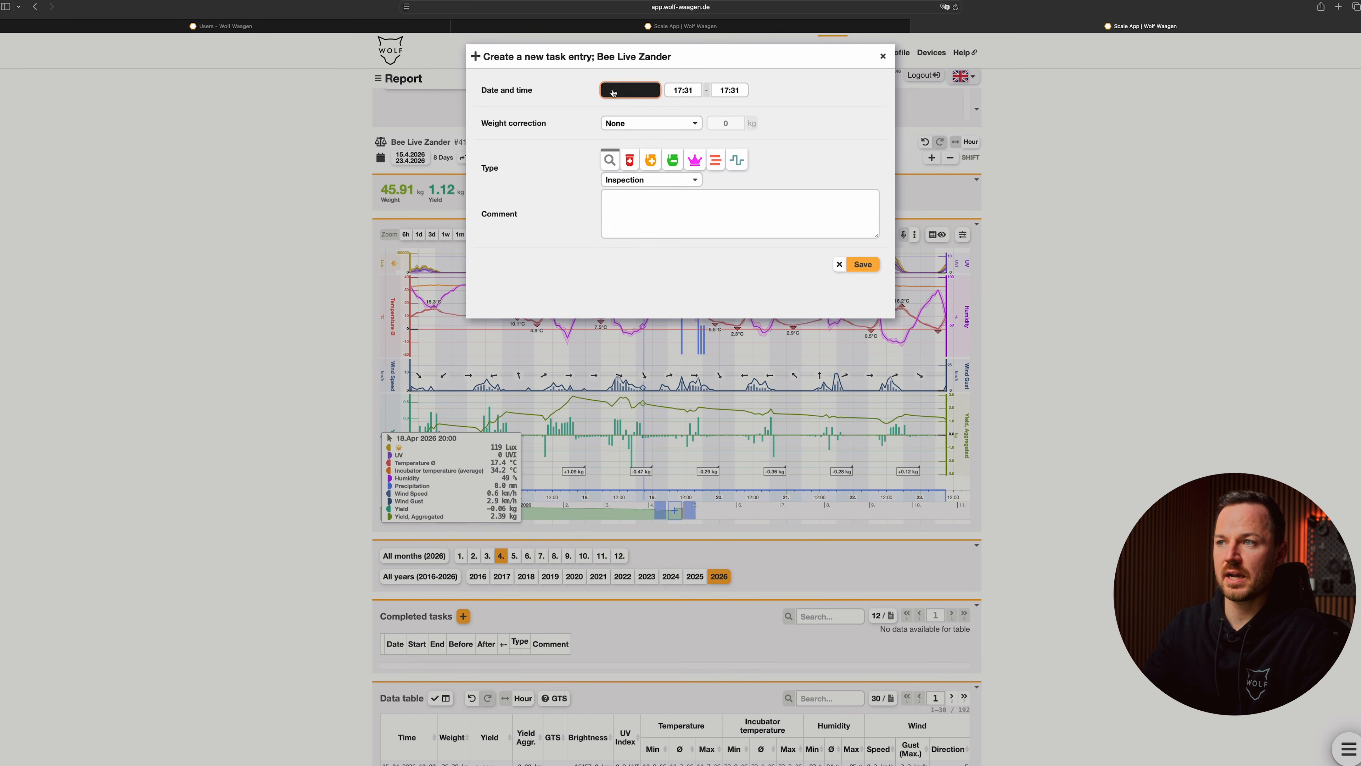
{"action": "left_click", "coordinate": [696, 190]}
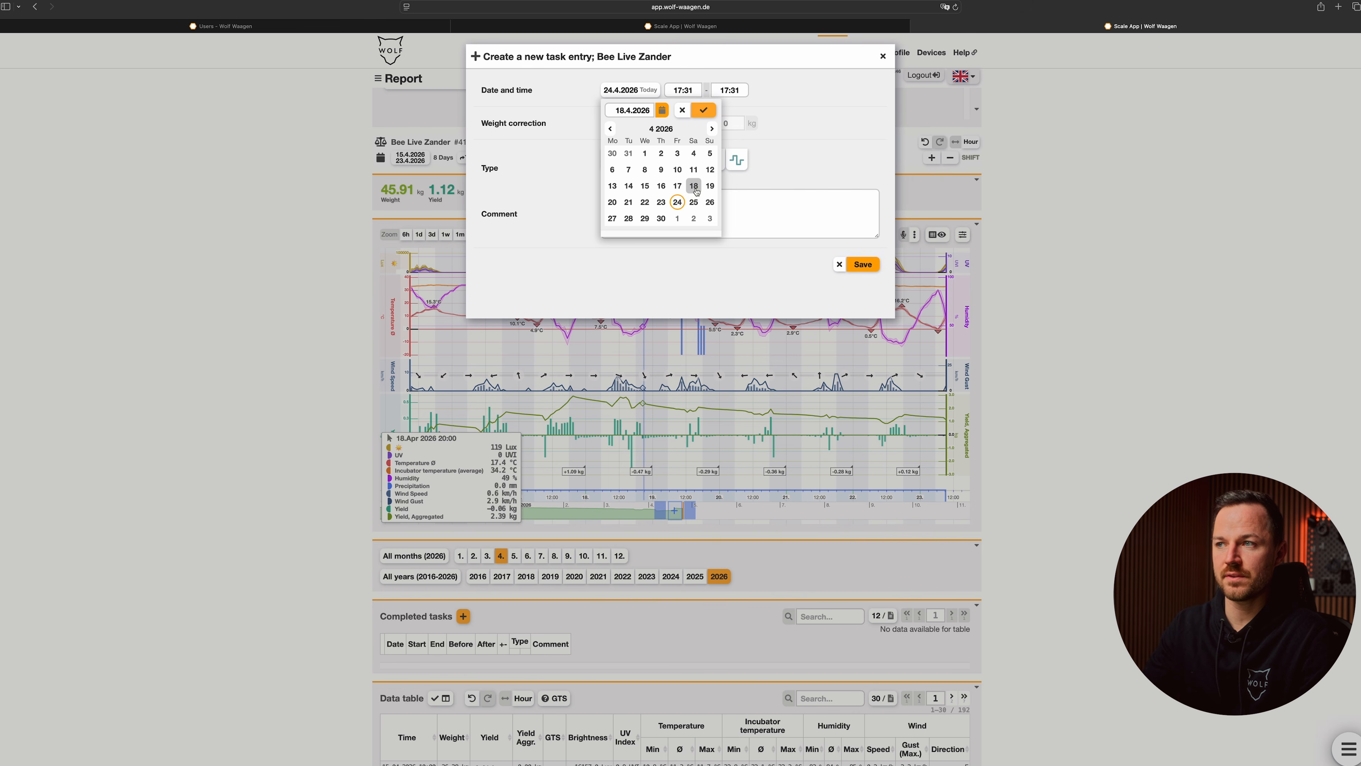
{"action": "left_click", "coordinate": [711, 113]}
{"action": "left_click", "coordinate": [691, 91]}
{"action": "type", "text": "13:00"}
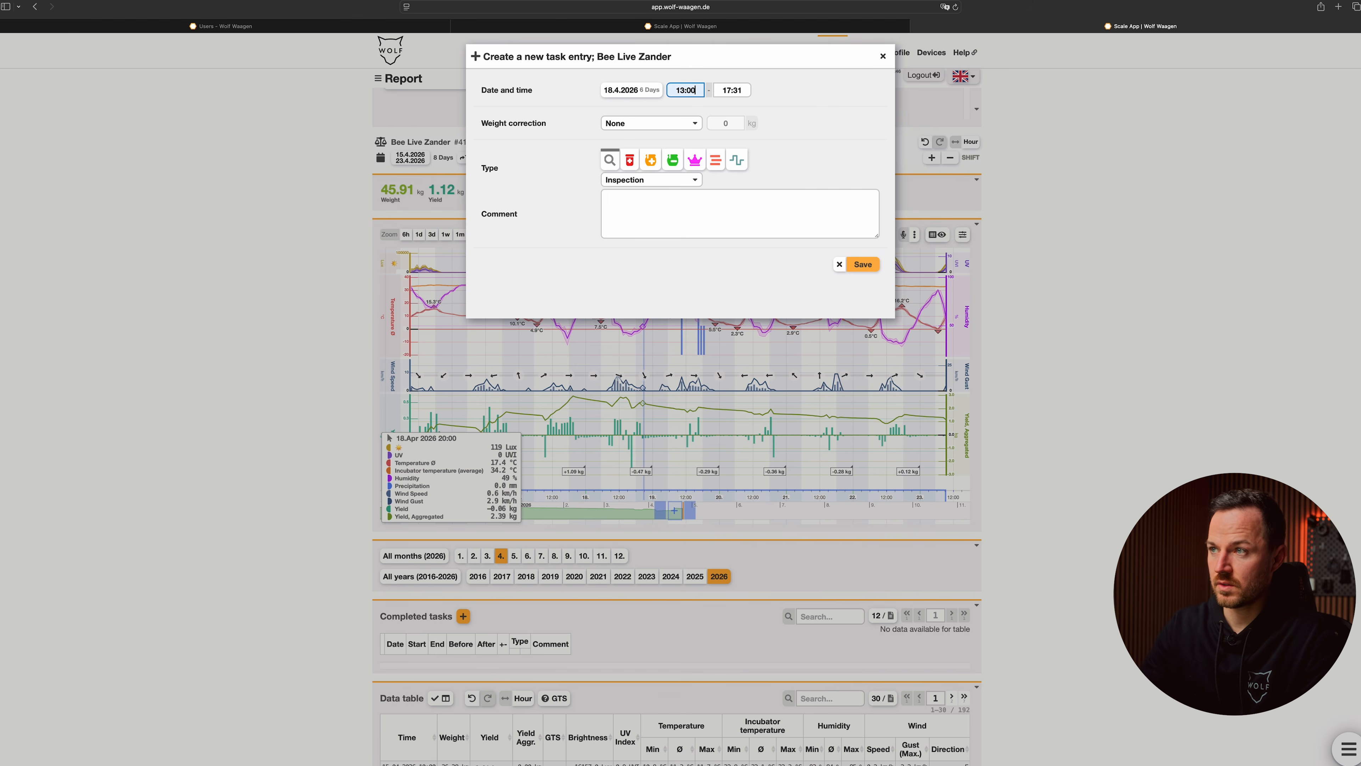
{"action": "left_click", "coordinate": [745, 90]}
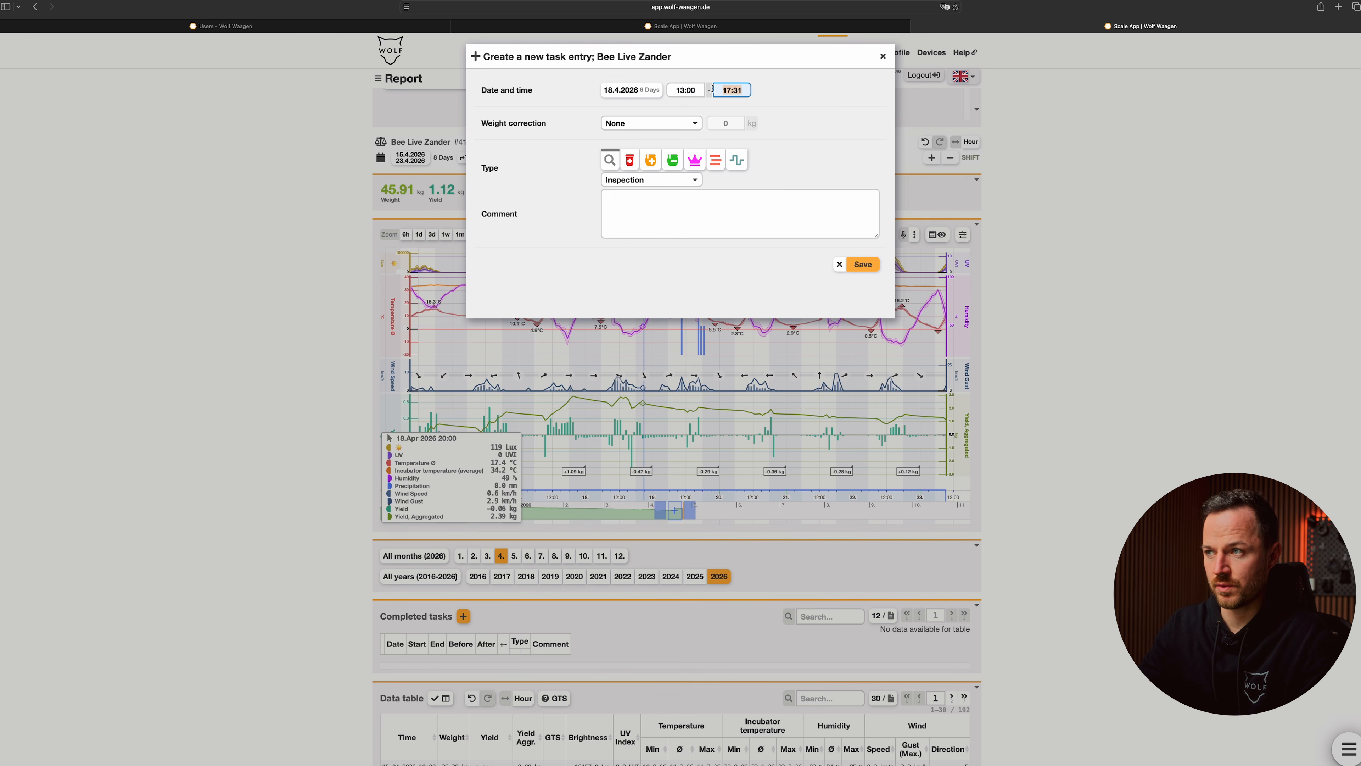
{"action": "type", "text": "15:00"}
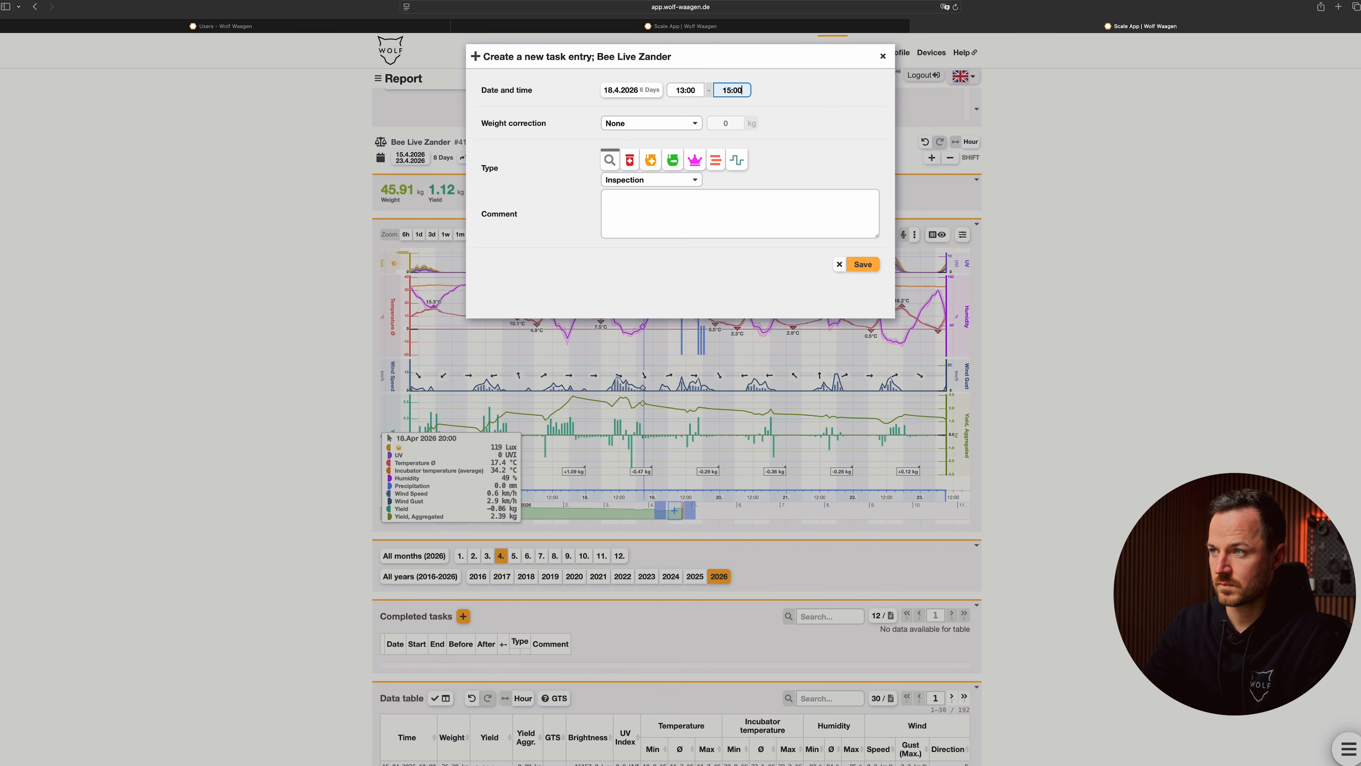
Step: Try a manual weight correction of +3 kg for the new task entry
{"action": "left_click", "coordinate": [630, 127]}
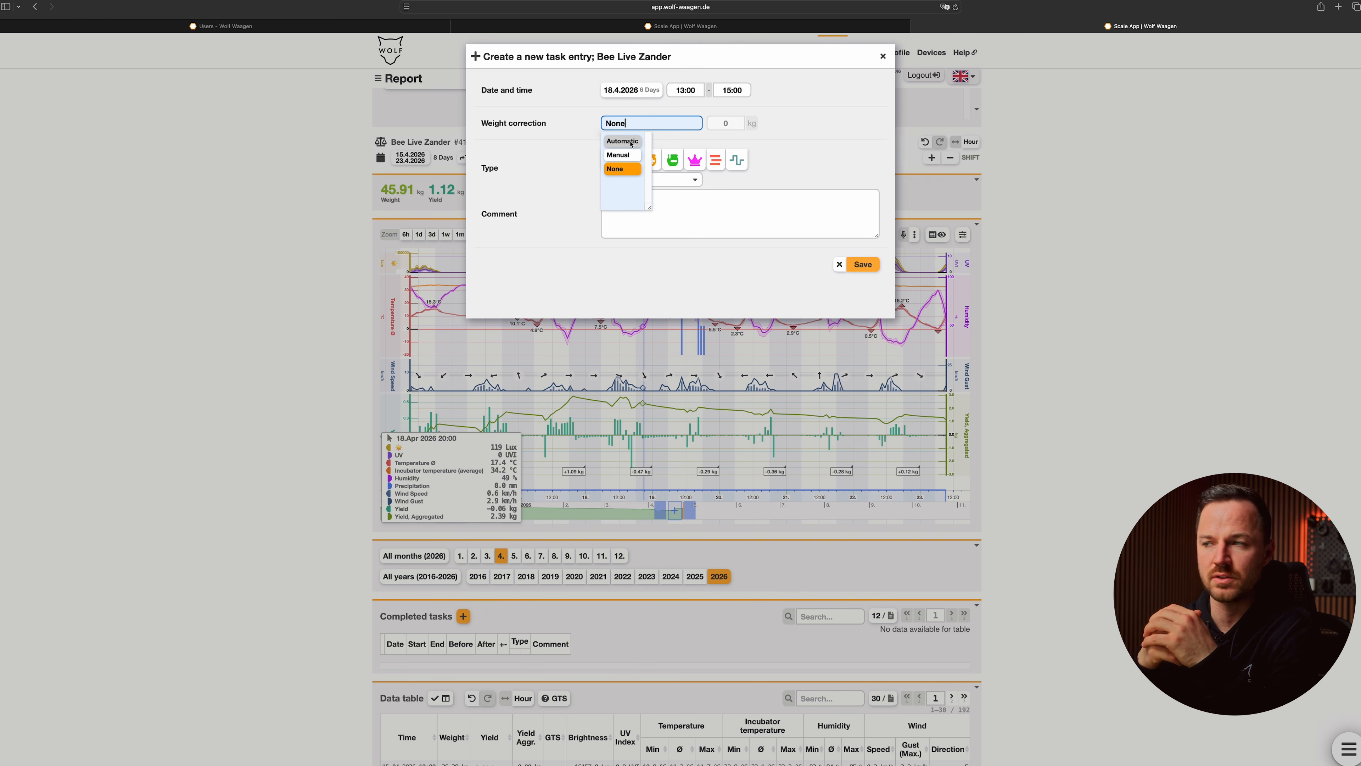
{"action": "left_click", "coordinate": [625, 157]}
{"action": "left_click", "coordinate": [712, 124]}
{"action": "type", "text": "+3"}
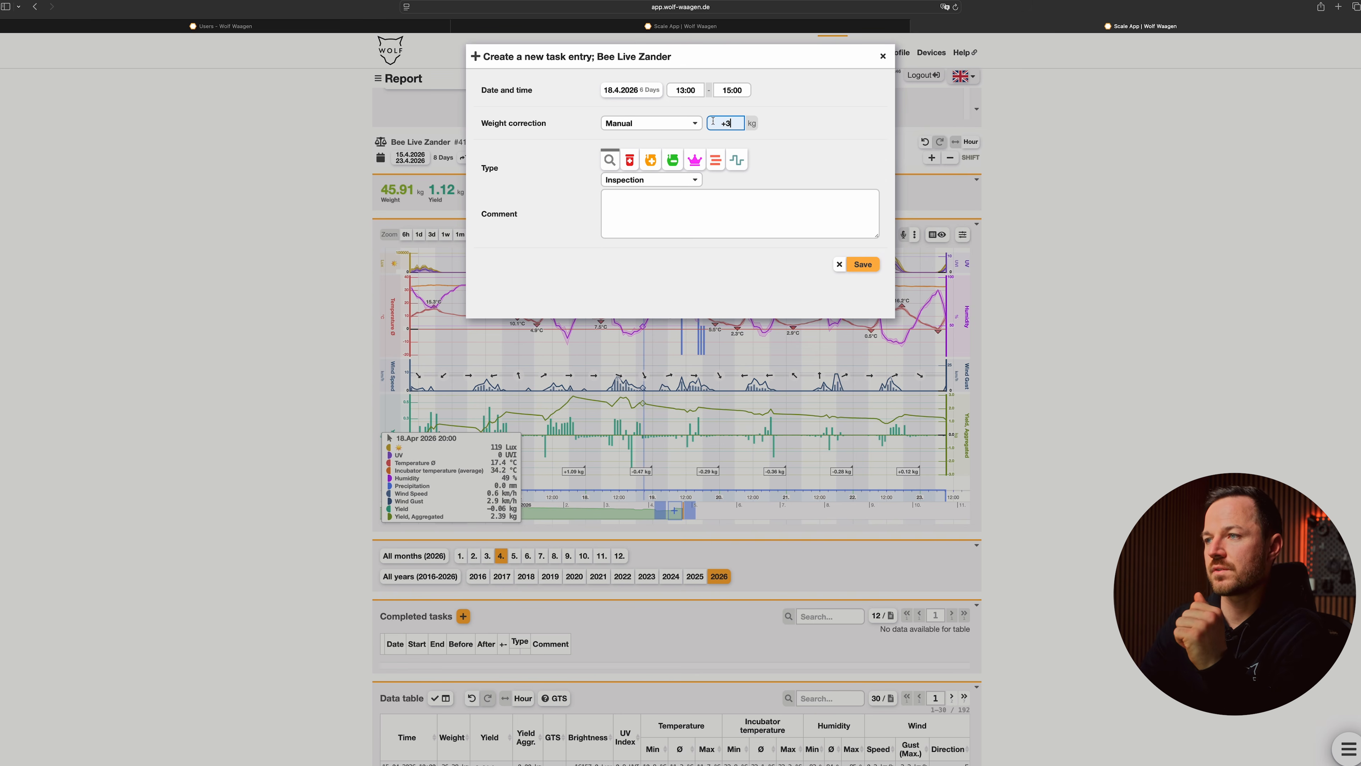
Step: Switch the weight correction to Automatic, save the task entry and reload the report
{"action": "left_click", "coordinate": [696, 124]}
{"action": "left_click", "coordinate": [632, 141]}
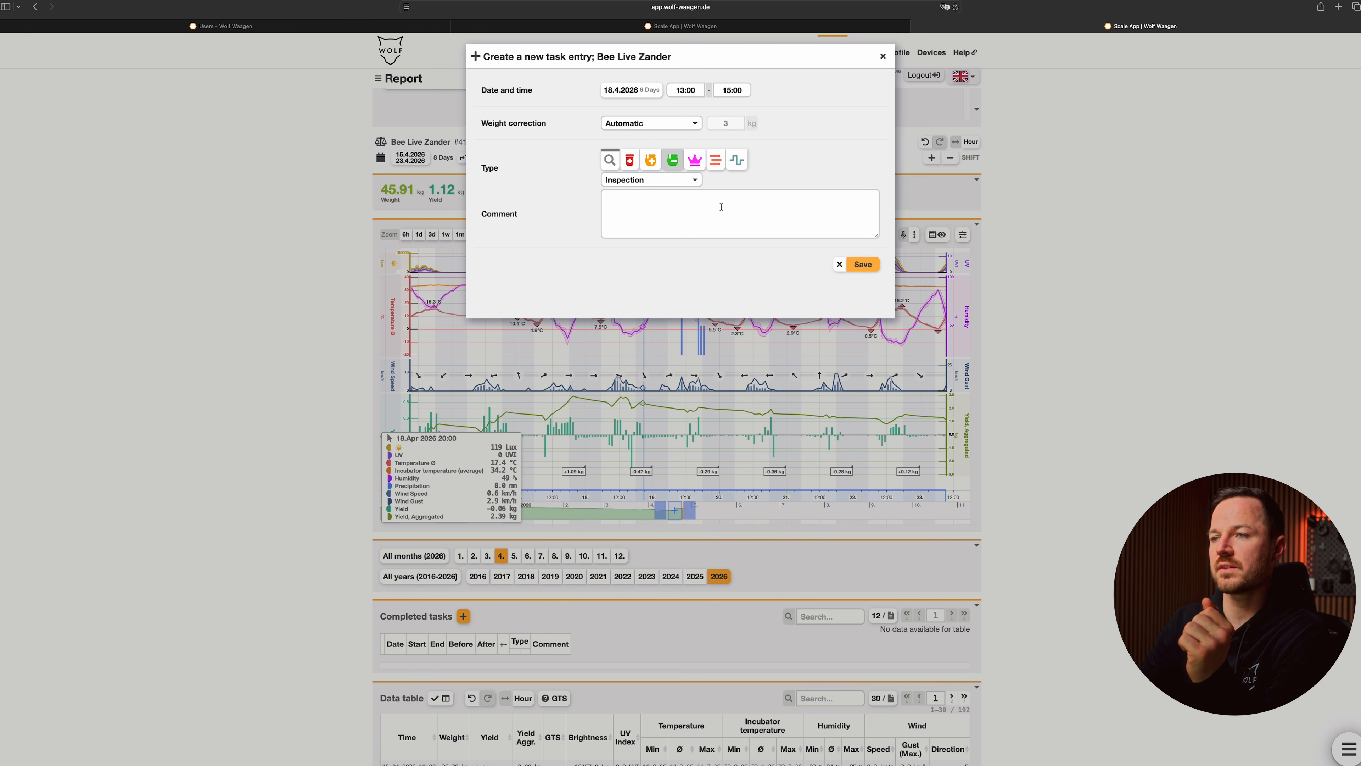
{"action": "left_click", "coordinate": [863, 264]}
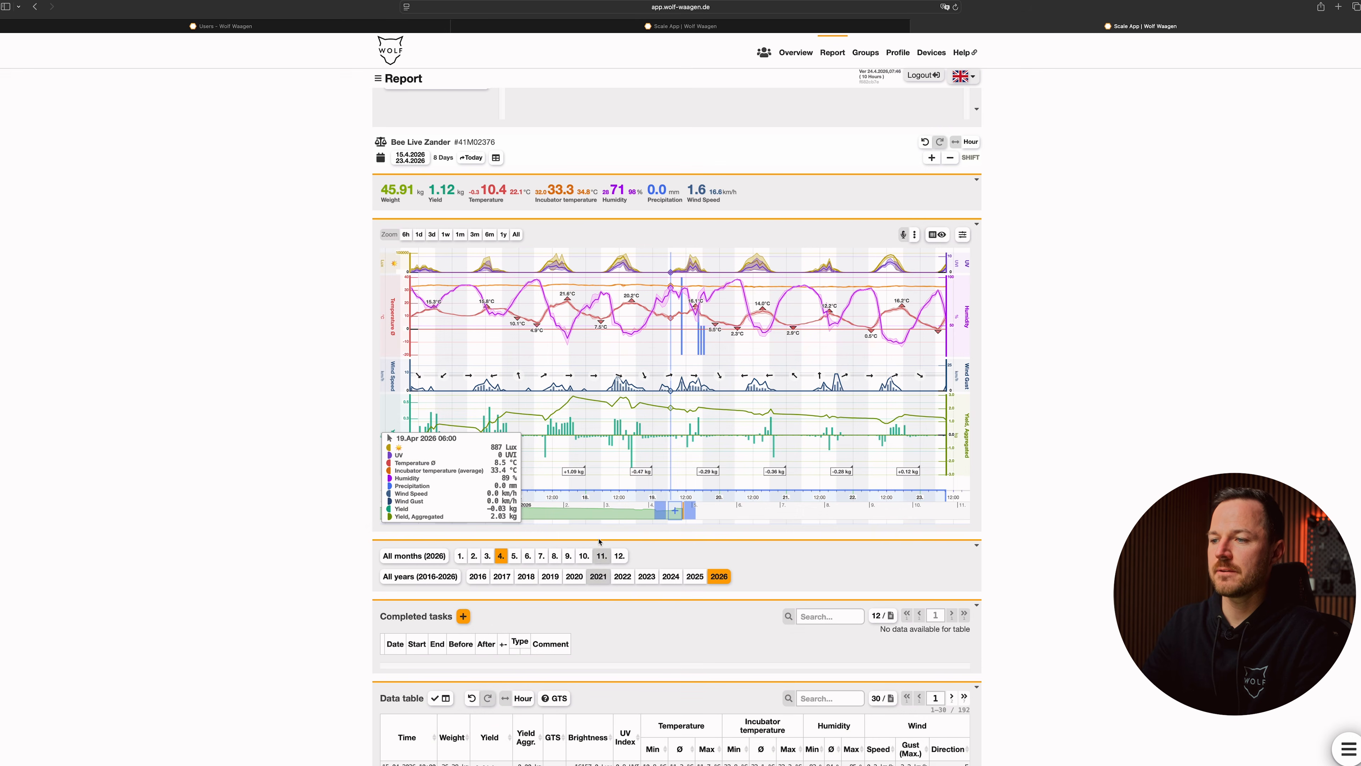
{"action": "left_click", "coordinate": [959, 10]}
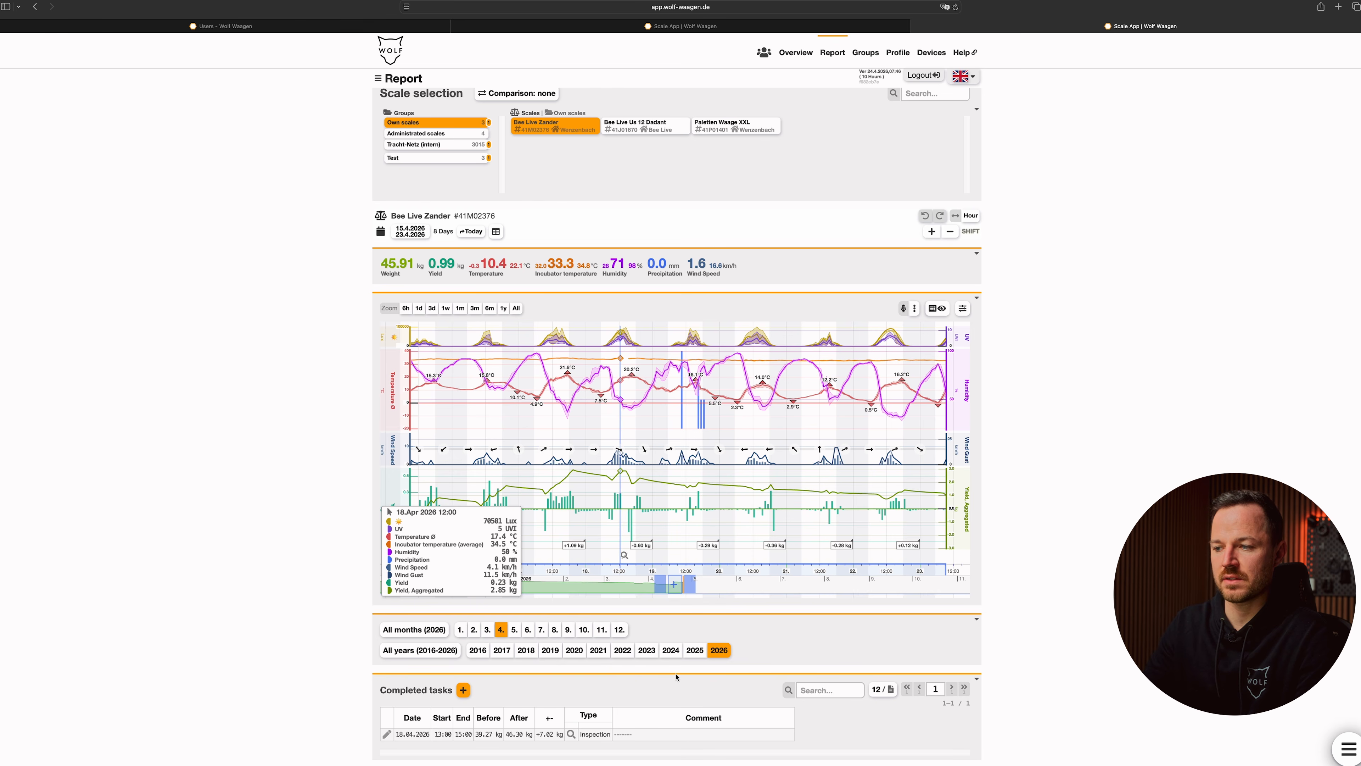
Step: Check the original values behind the corrected hourly yields for 13:00 and 15:00 on 18.04.2026 in the data table
{"action": "scroll", "coordinate": [676, 677], "scroll_direction": "down", "scroll_amount": 2}
{"action": "scroll", "coordinate": [676, 676], "scroll_direction": "down", "scroll_amount": 10}
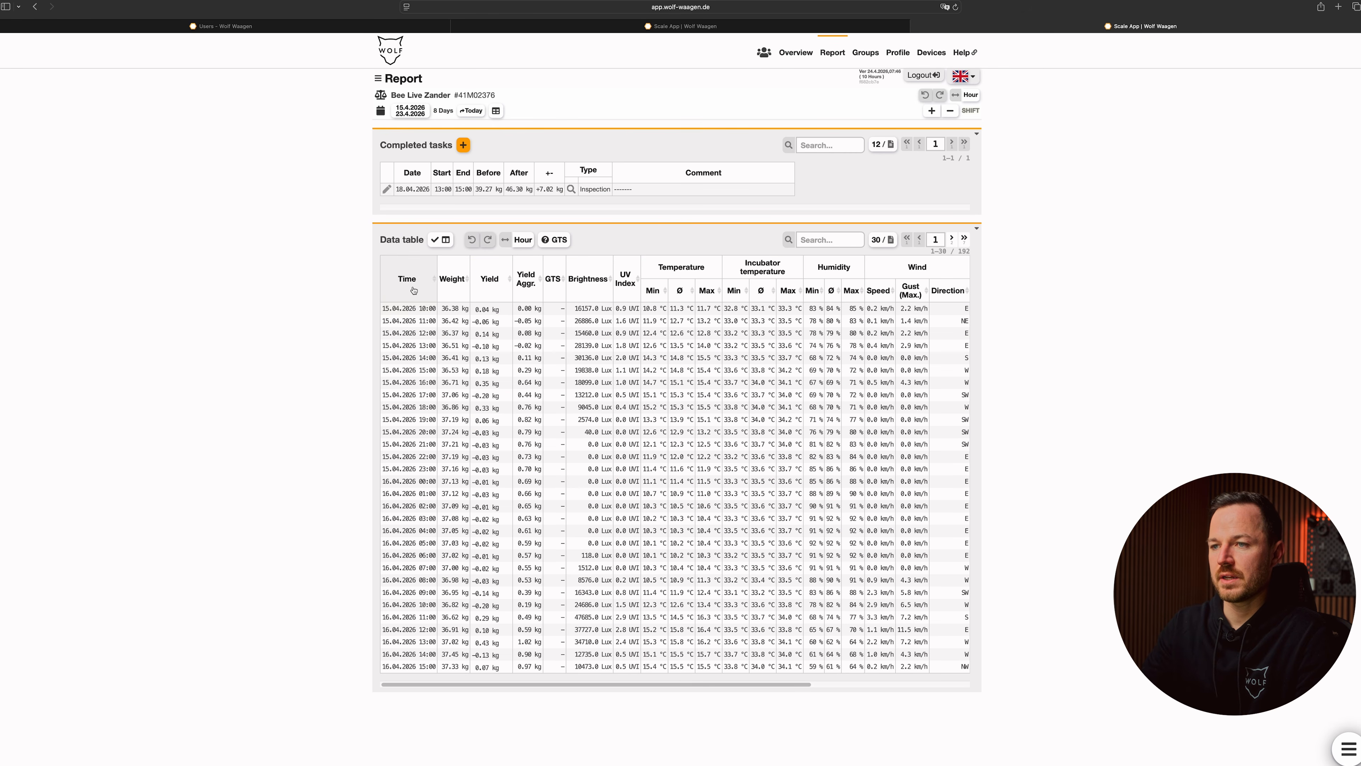
{"action": "mouse_move", "coordinate": [507, 493]}
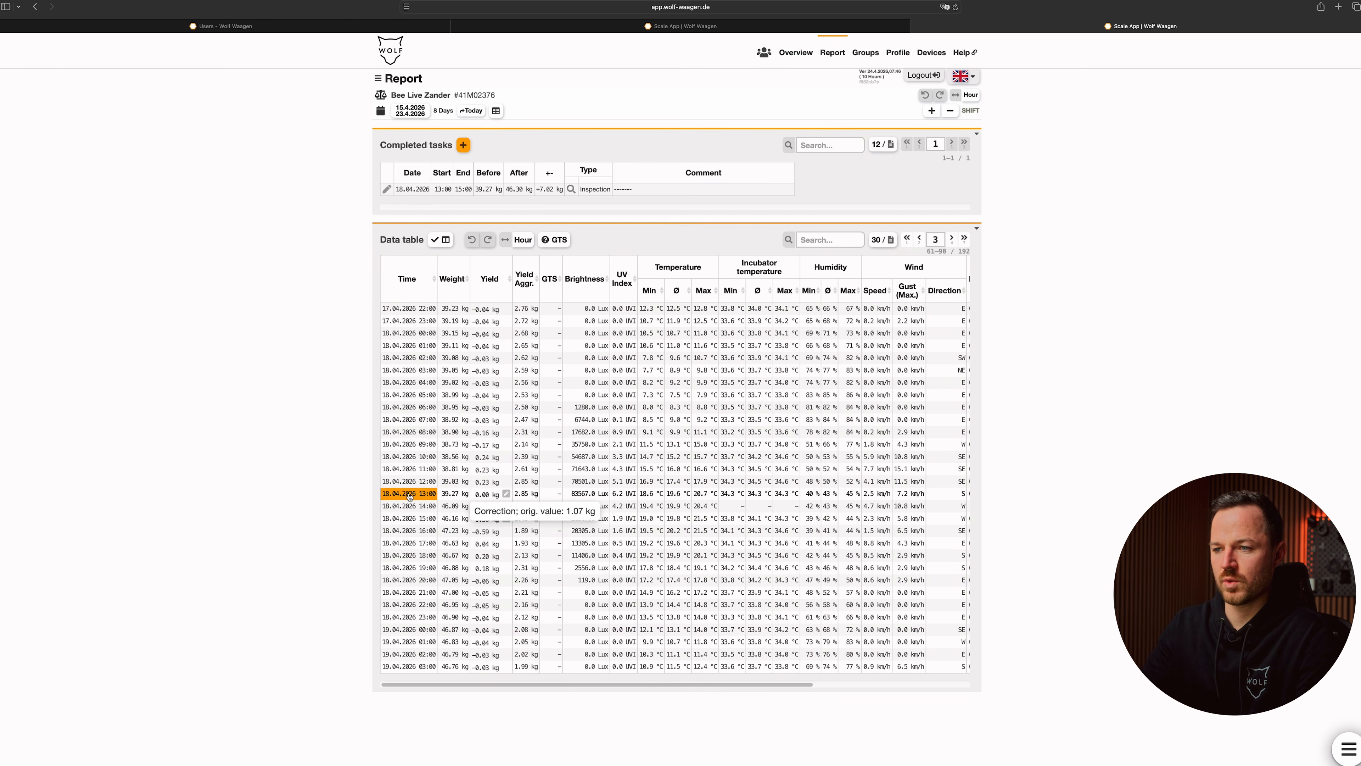
{"action": "mouse_move", "coordinate": [507, 519]}
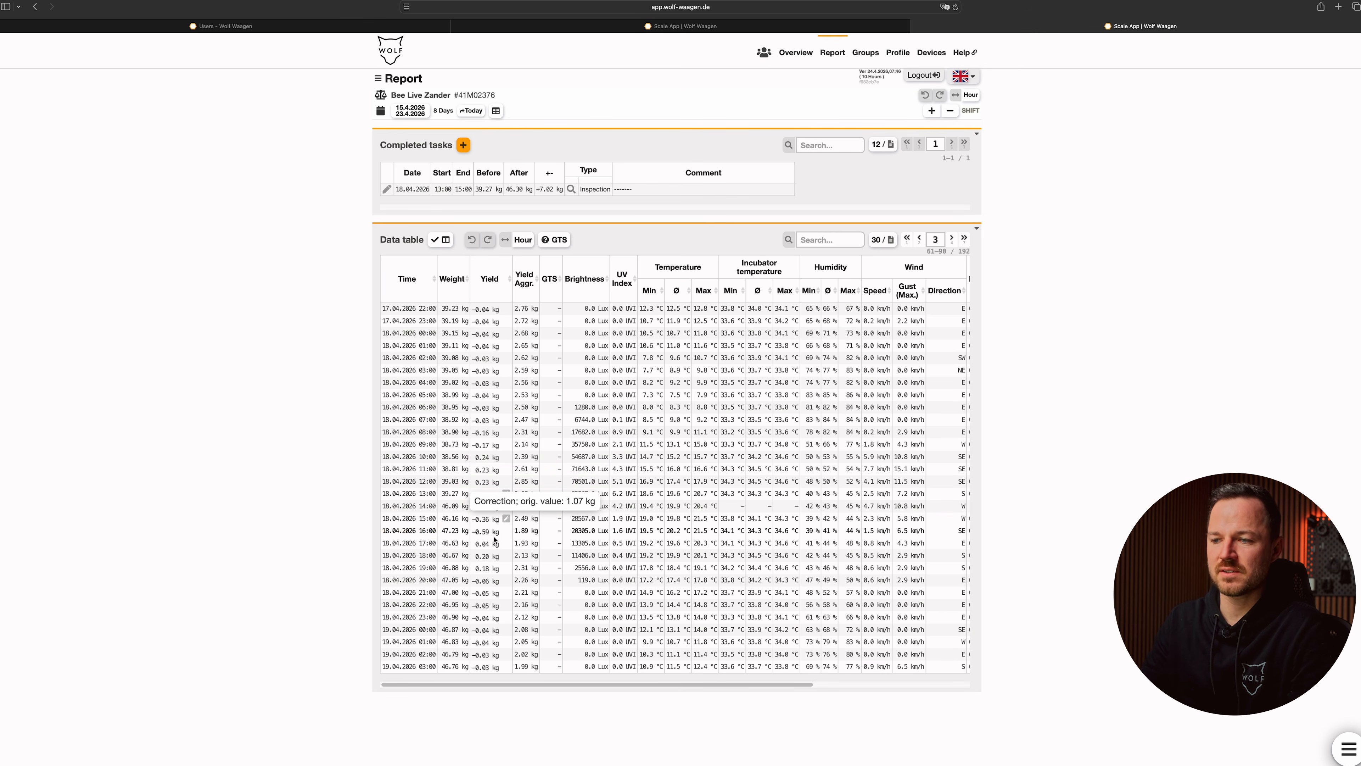
Step: Open the 5-minute data around 16:00 on 18.04.2026 and examine the yield corrections across the first two table pages
{"action": "left_click", "coordinate": [425, 520]}
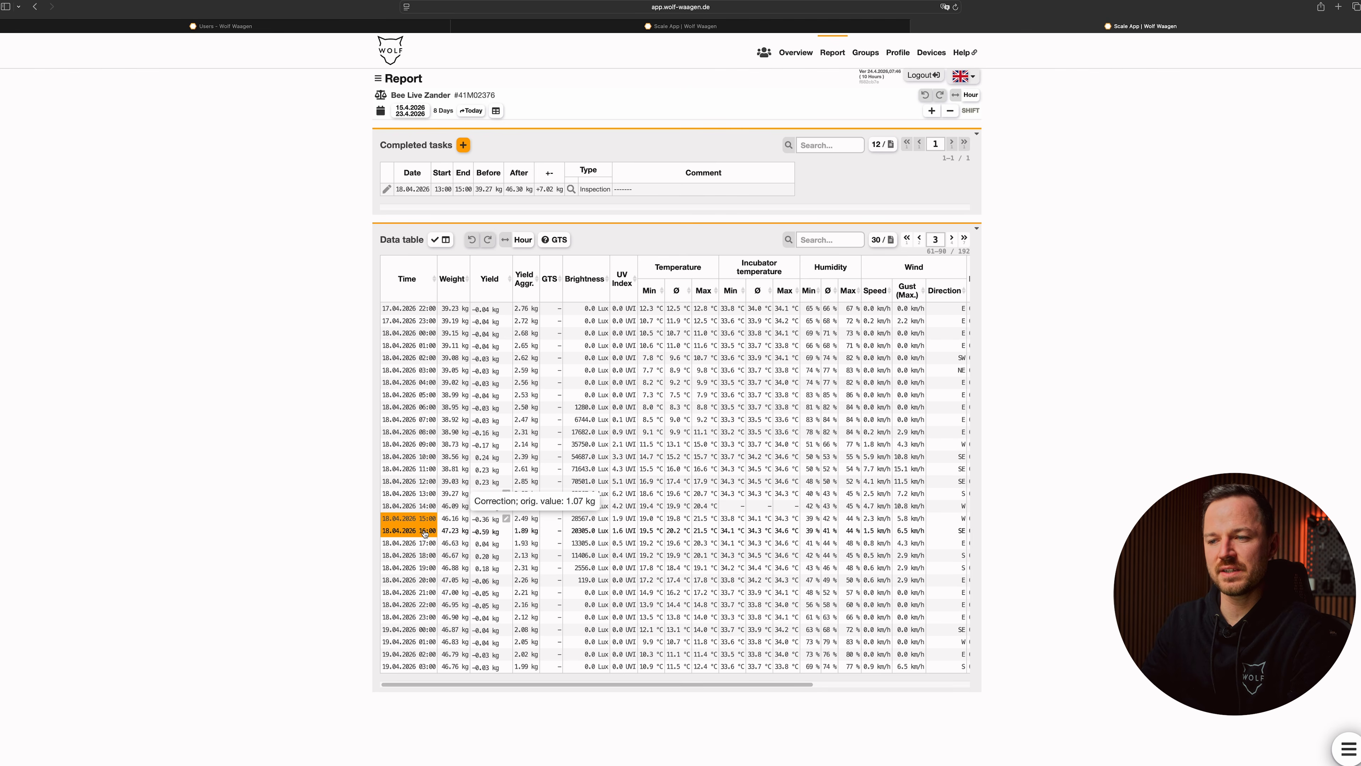
{"action": "left_click", "coordinate": [423, 531]}
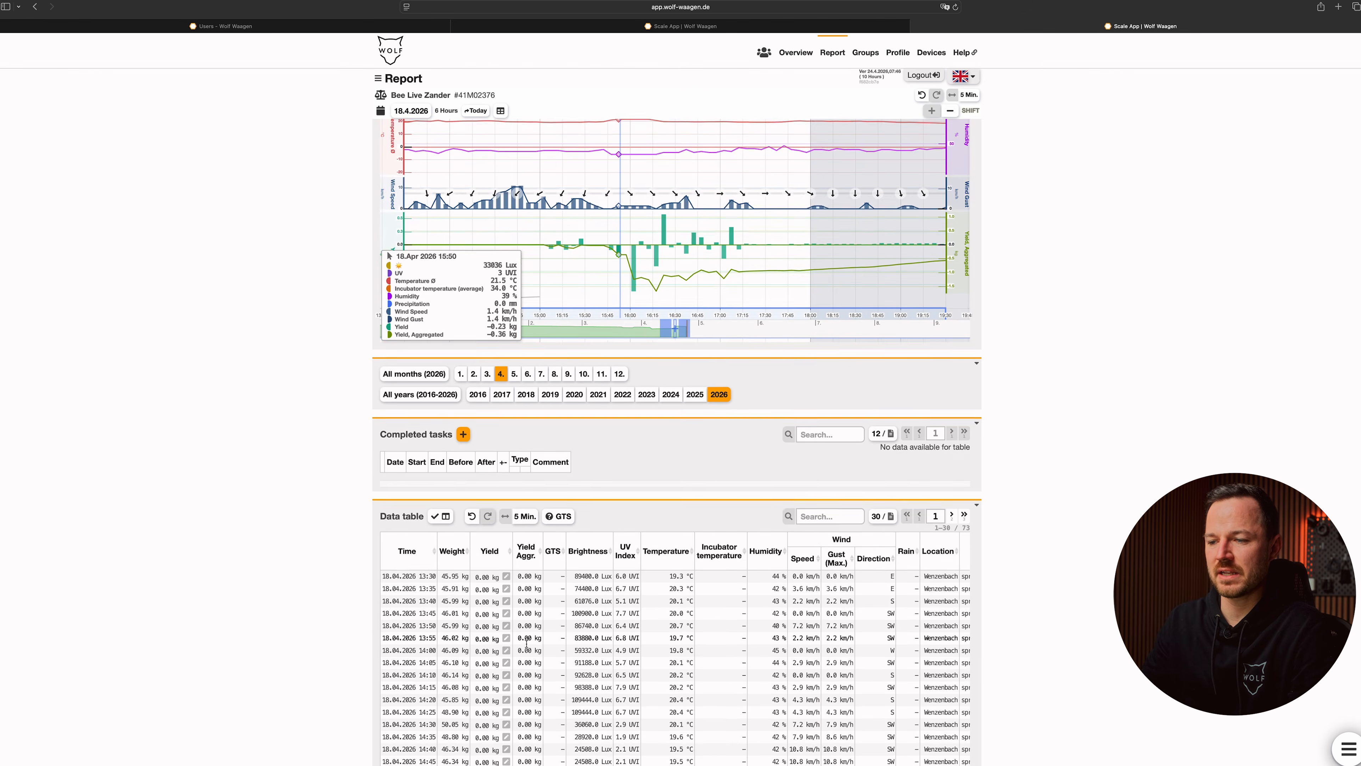
{"action": "scroll", "coordinate": [538, 663], "scroll_direction": "down", "scroll_amount": 3}
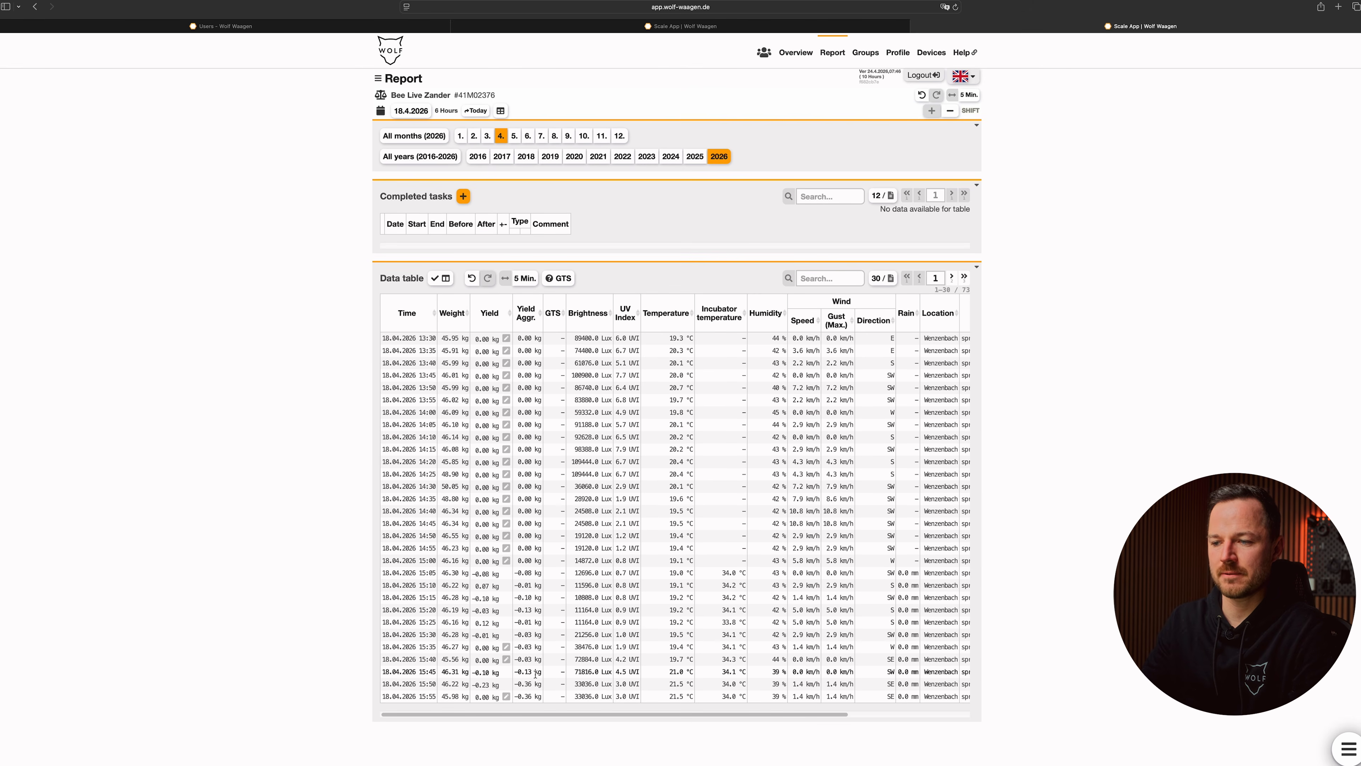
{"action": "mouse_move", "coordinate": [504, 660]}
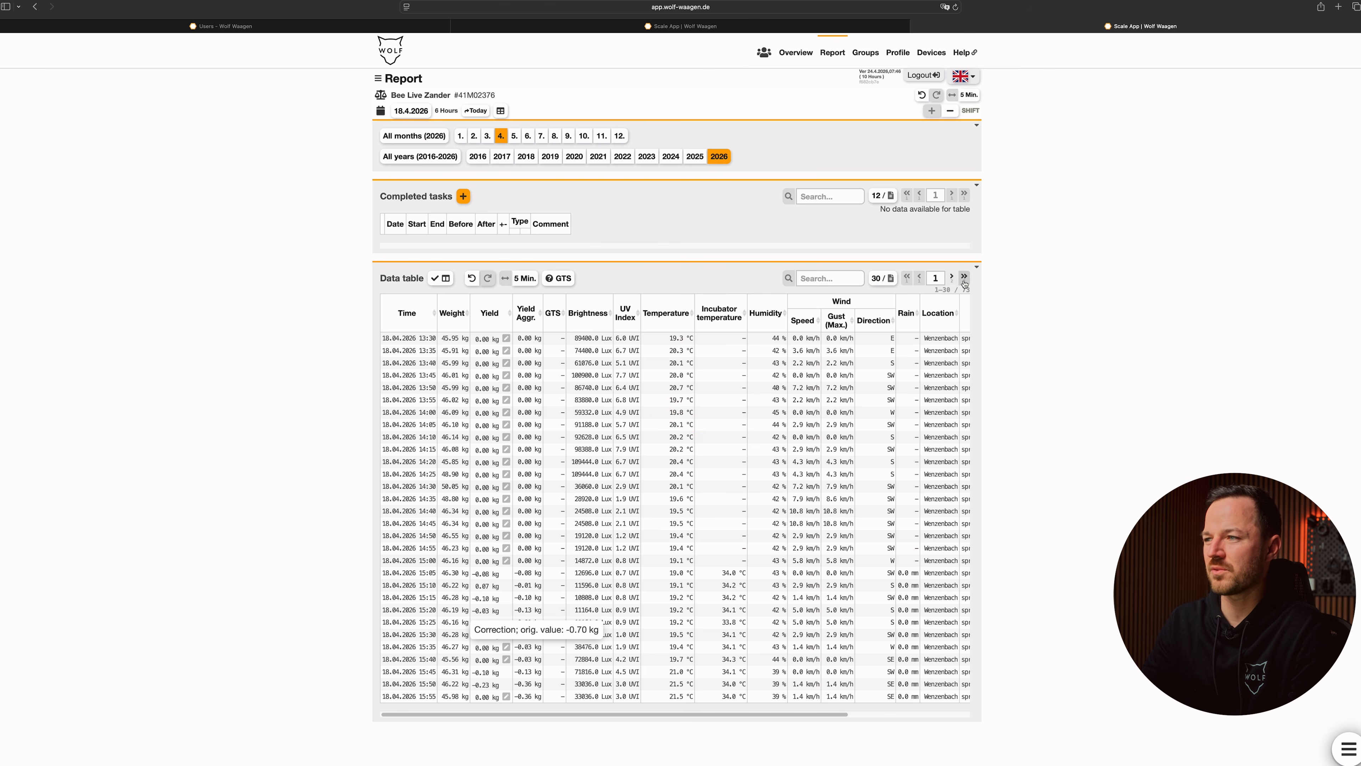
{"action": "left_click", "coordinate": [950, 279]}
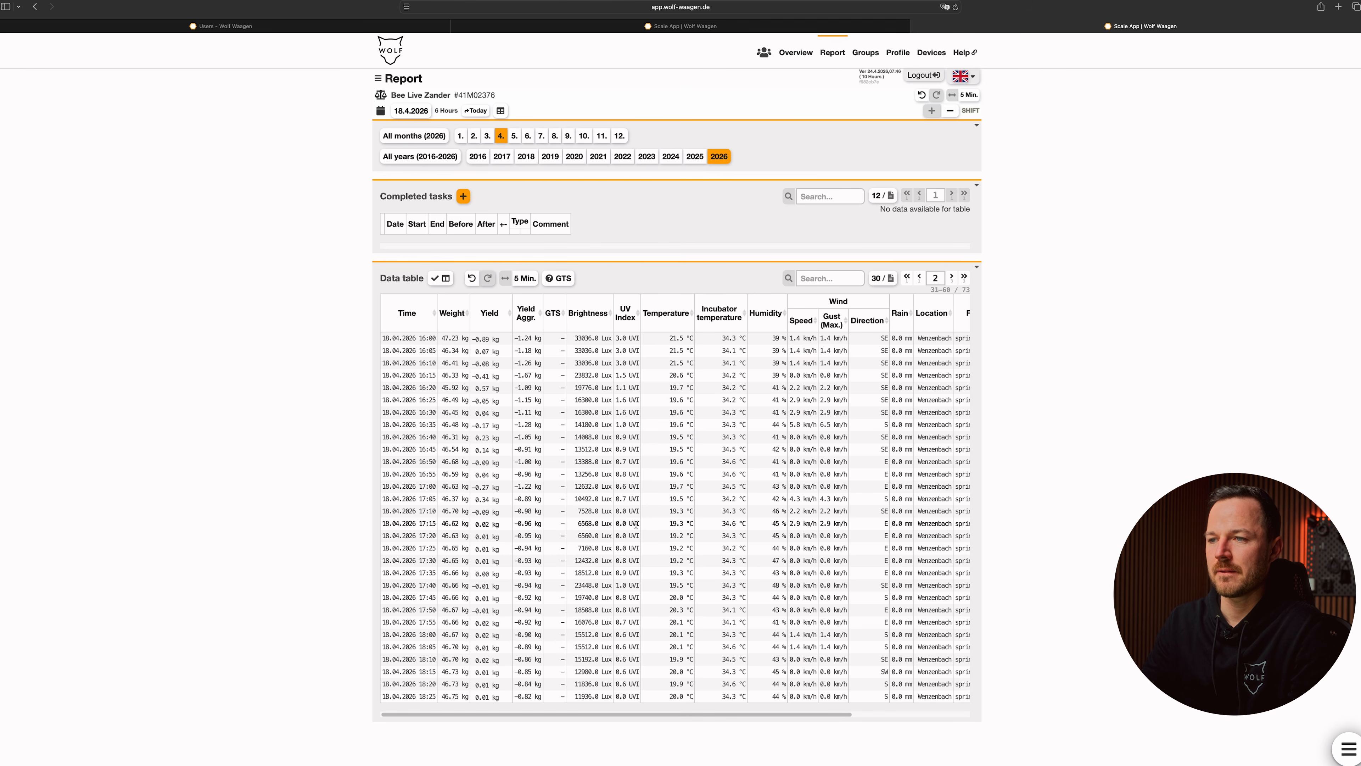
Step: Set the yield for 15:15 on 18.04.2026 to 0 kg in the 5-minute data table
{"action": "left_click", "coordinate": [423, 338]}
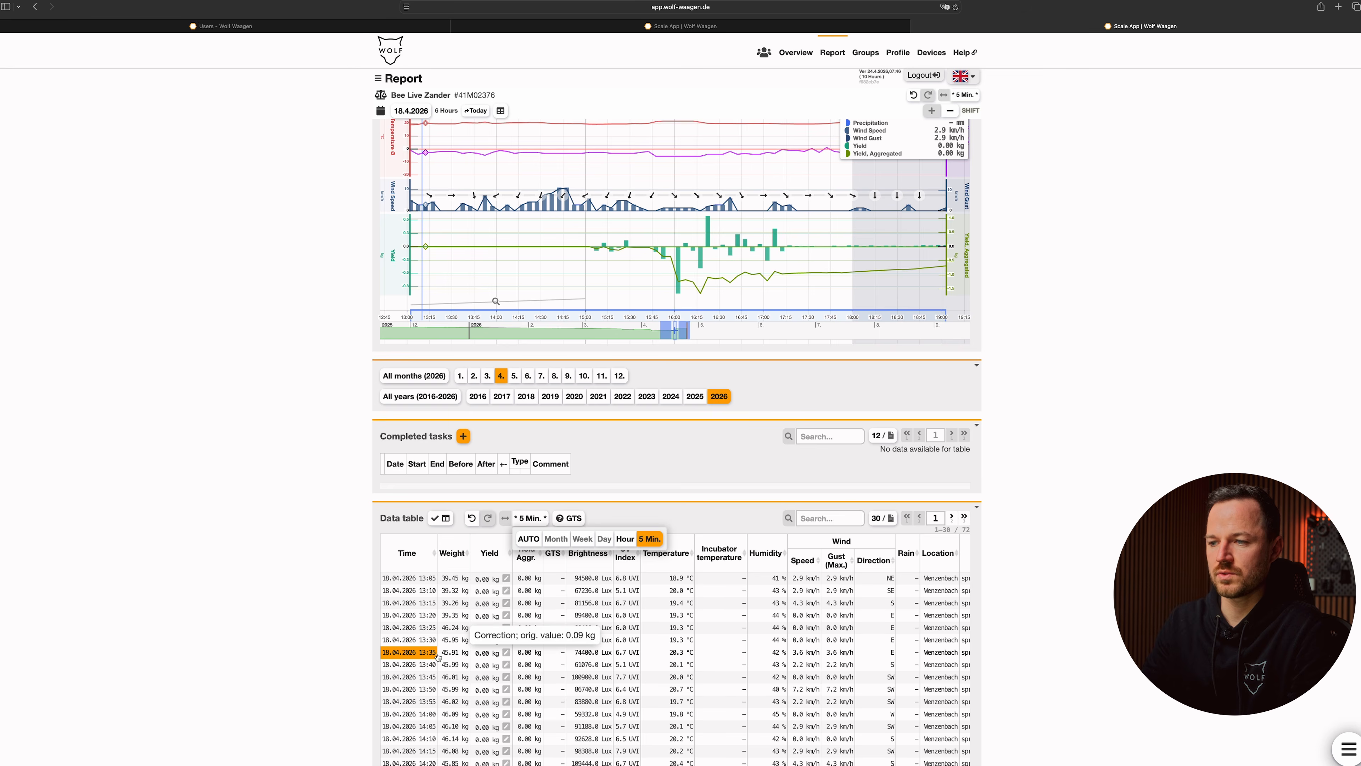
{"action": "scroll", "coordinate": [437, 657], "scroll_direction": "down", "scroll_amount": 1}
{"action": "scroll", "coordinate": [552, 635], "scroll_direction": "down", "scroll_amount": 5}
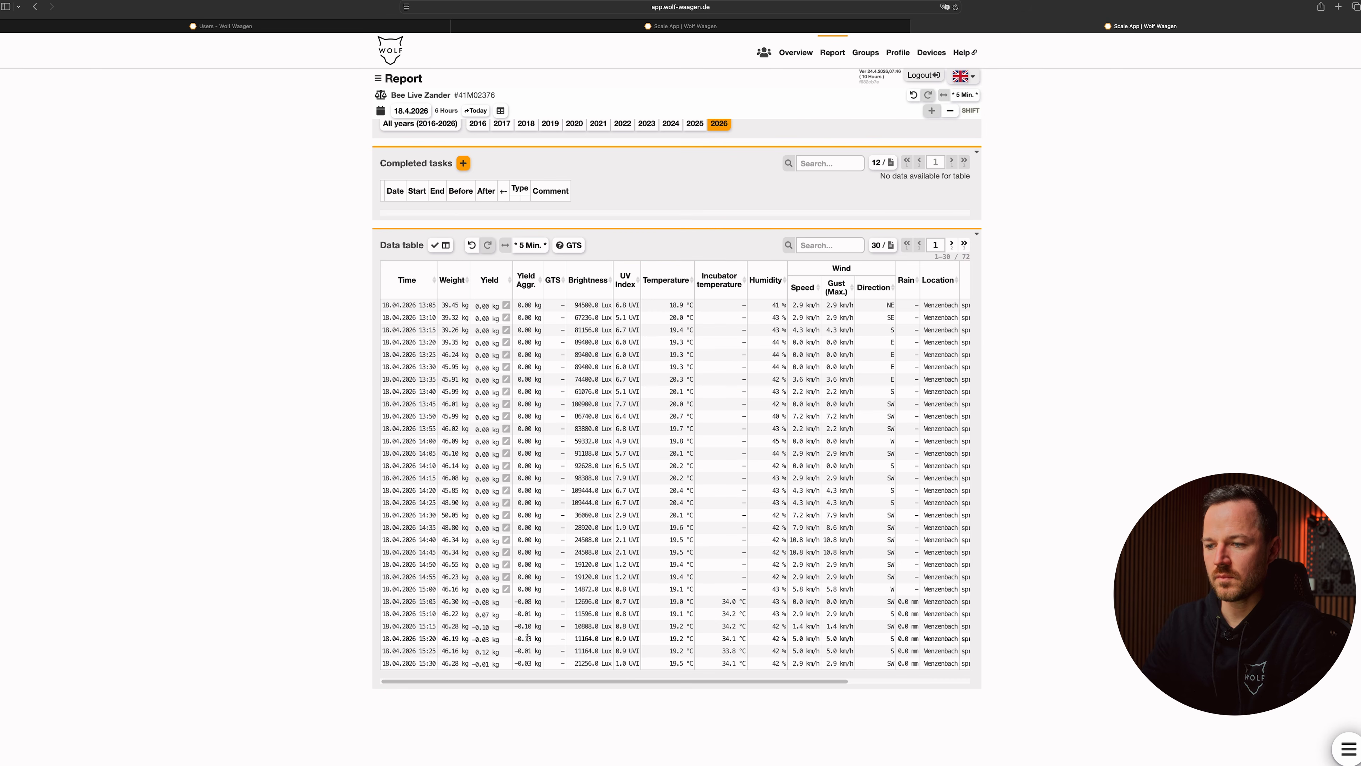
{"action": "left_click", "coordinate": [487, 631]}
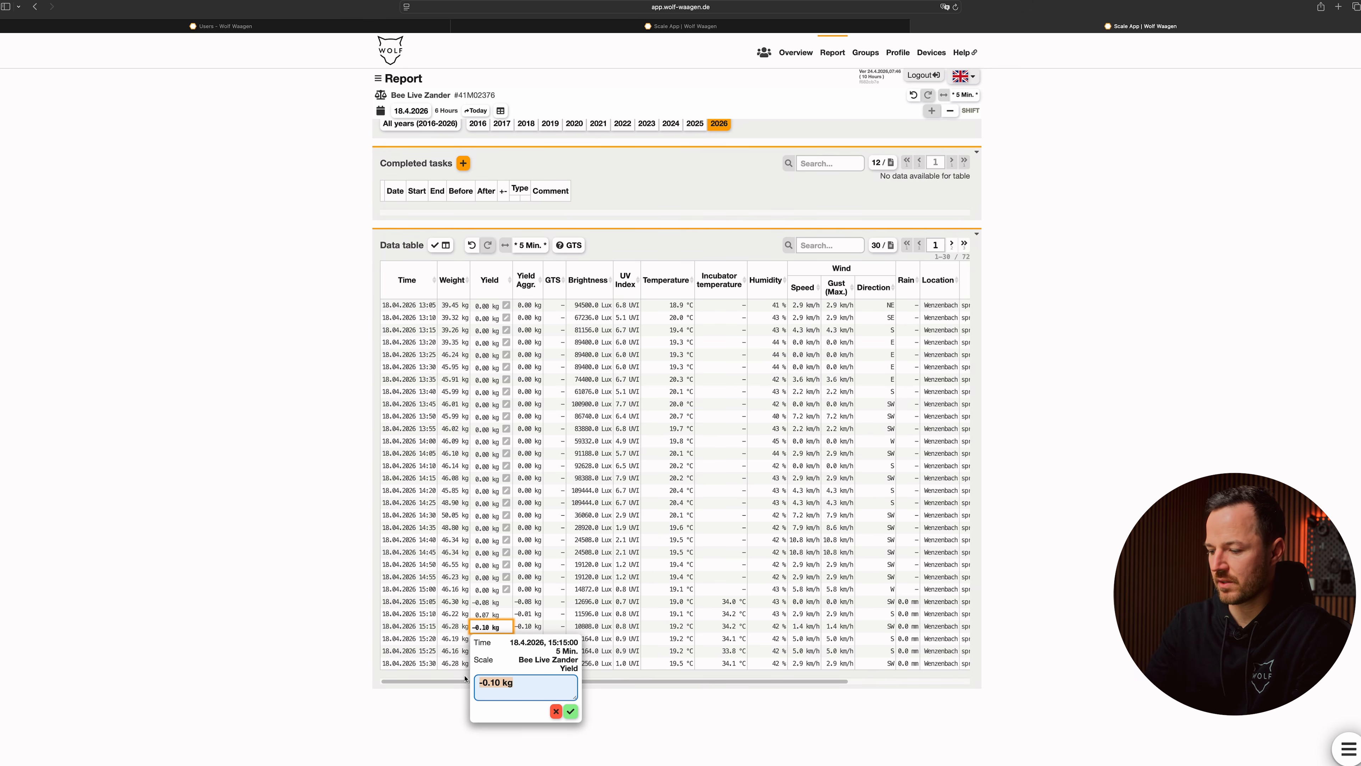
{"action": "type", "text": "0"}
{"action": "left_click", "coordinate": [571, 711]}
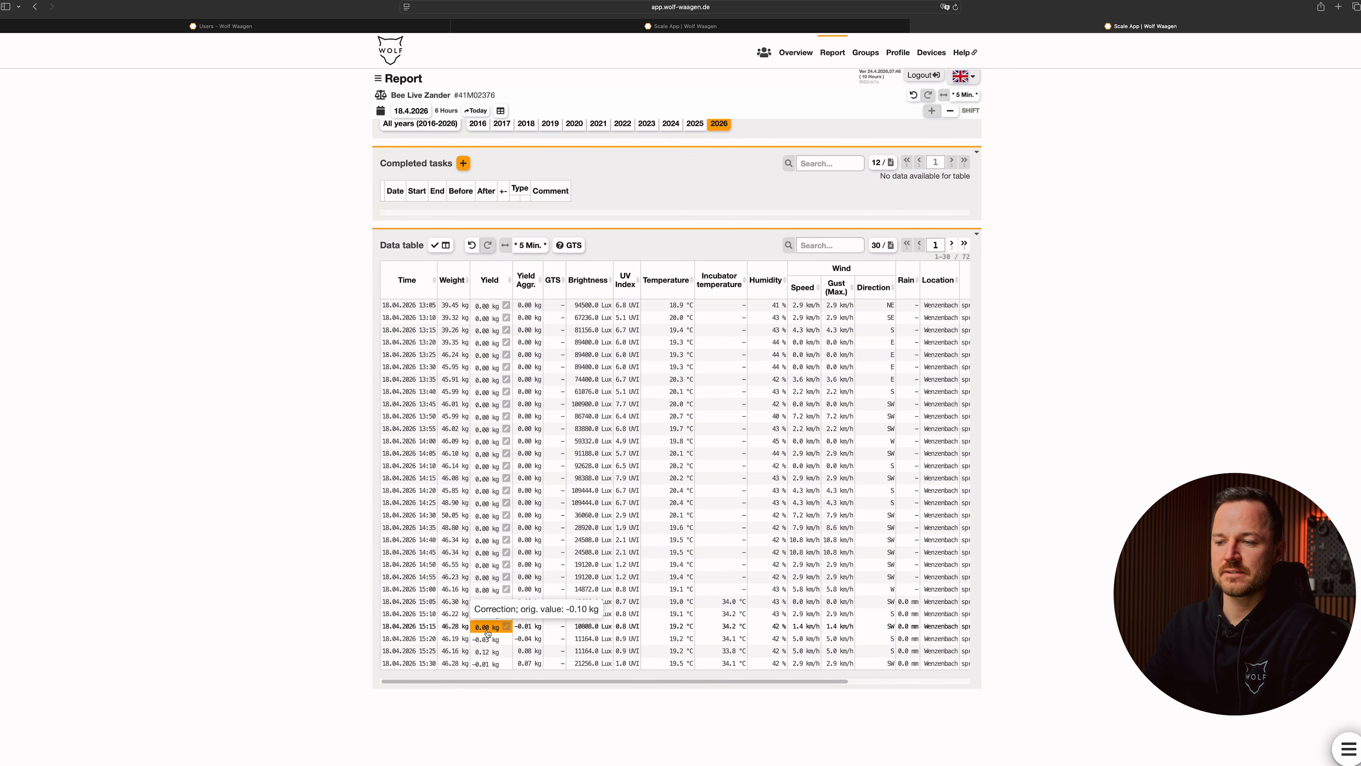
{"action": "left_click", "coordinate": [487, 633]}
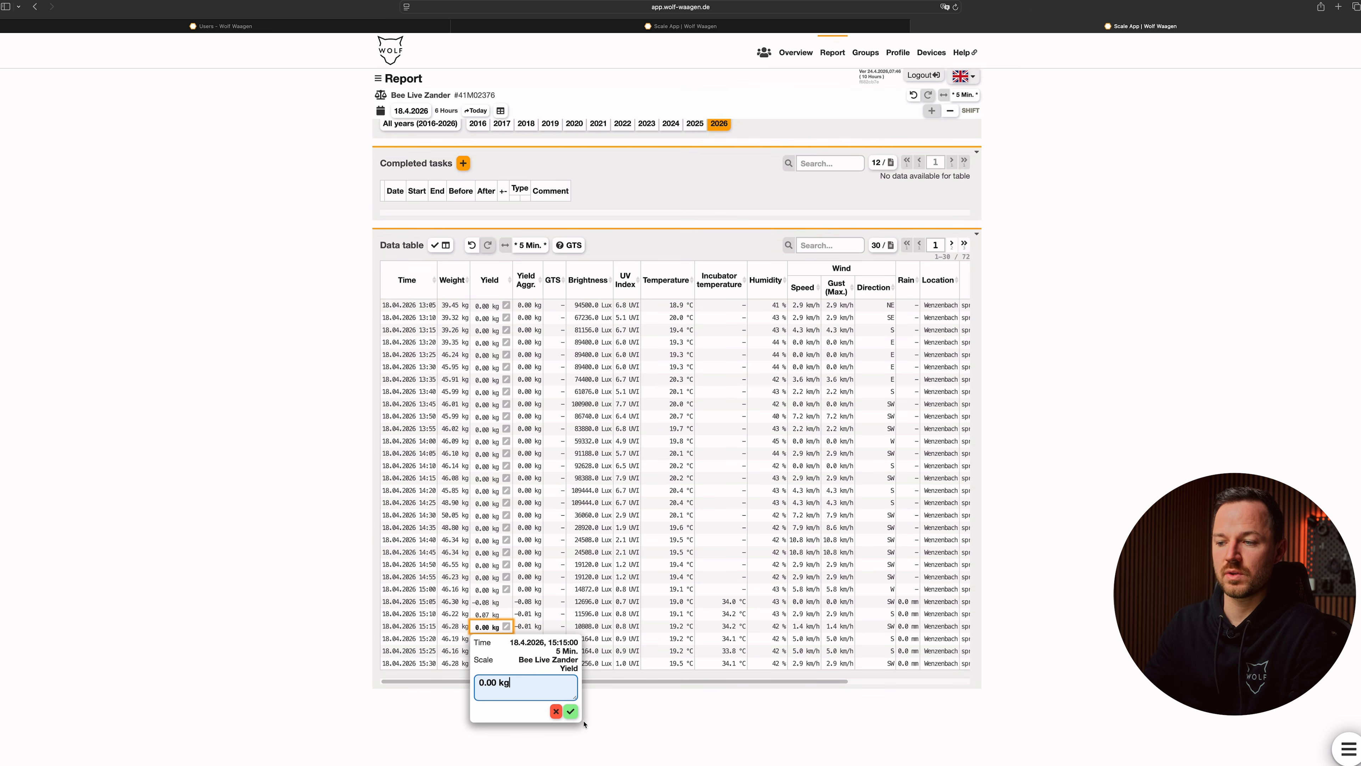
{"action": "left_click", "coordinate": [571, 711]}
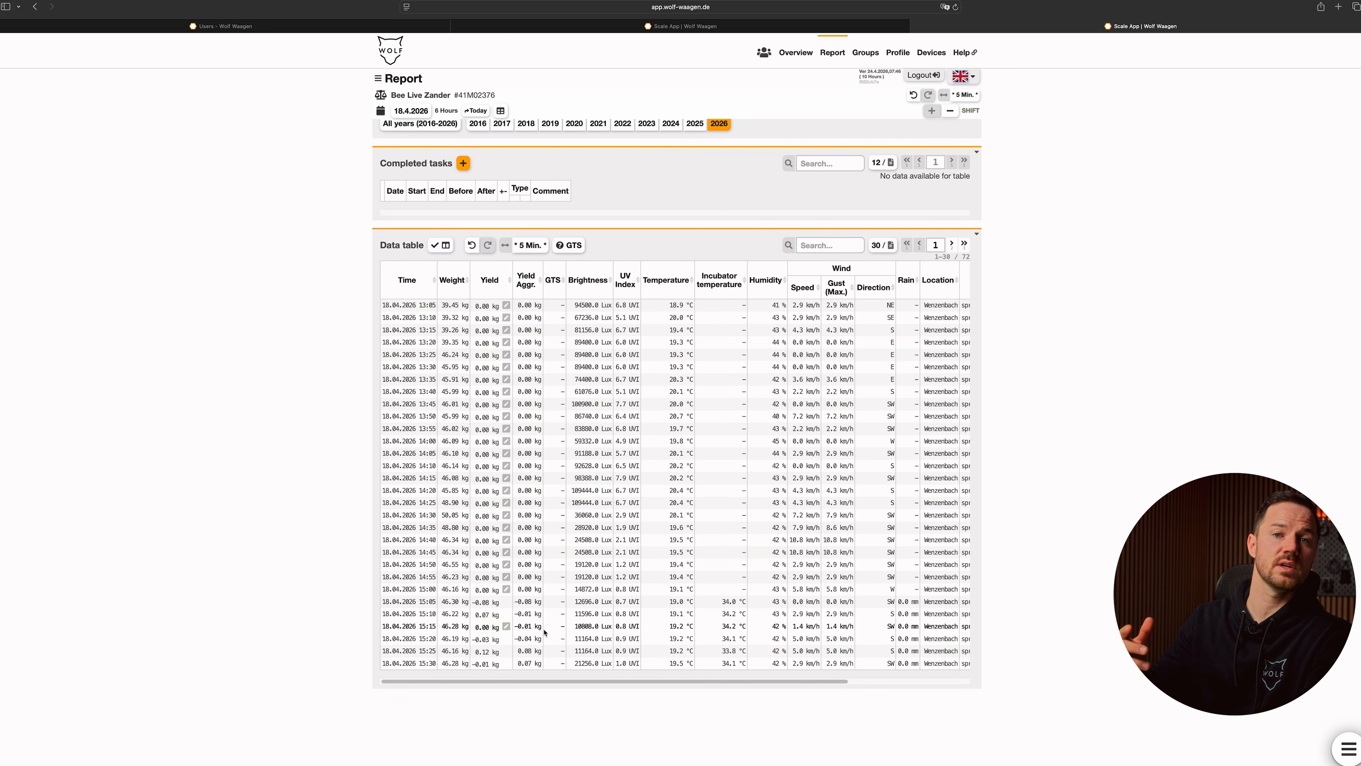